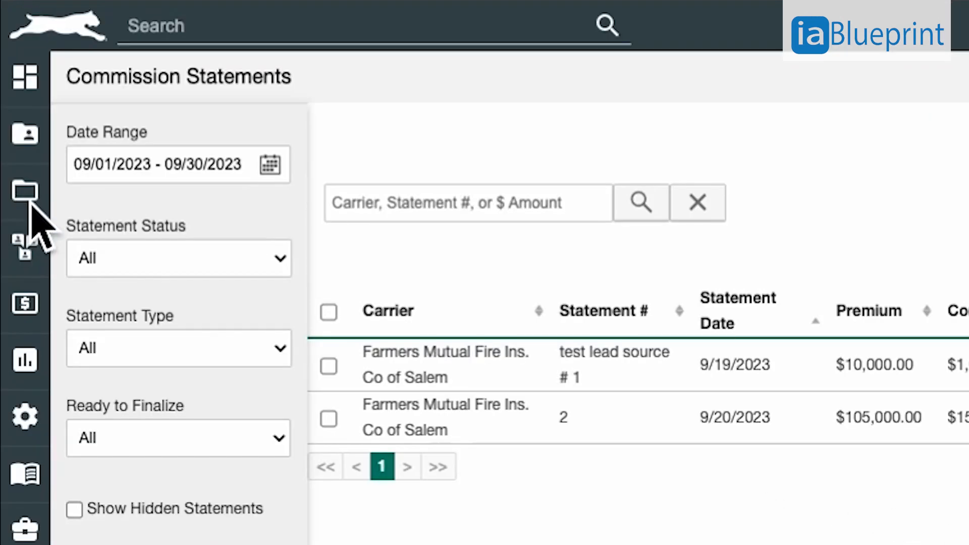
# Start a new manual commission statement with Farmers Mutual Fire Ins. Co of Salem as the carrier
pyautogui.click(29, 203)
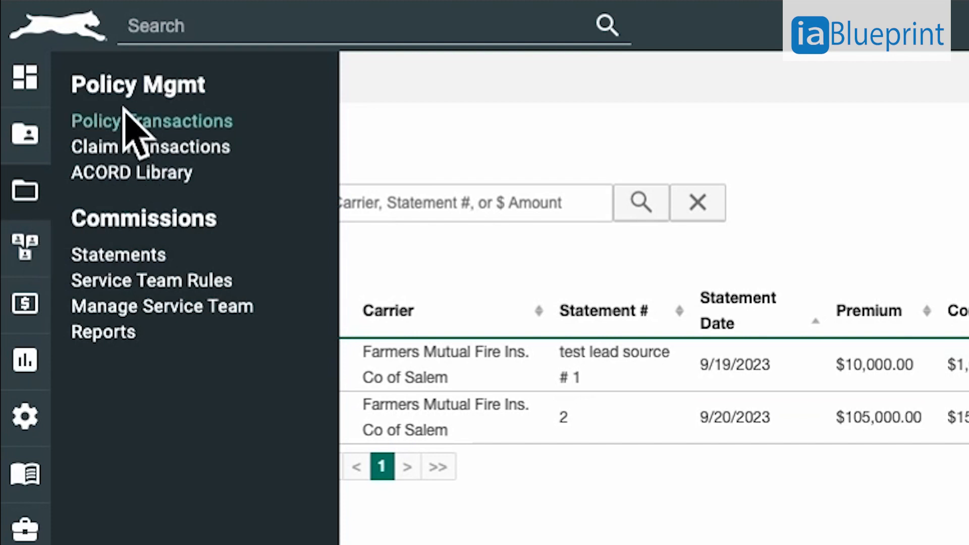
pyautogui.click(143, 265)
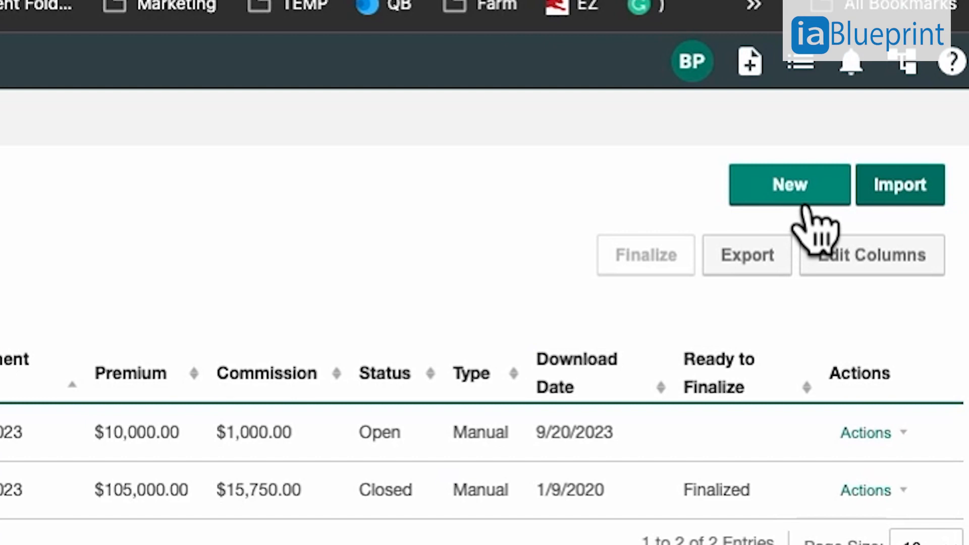
pyautogui.click(806, 203)
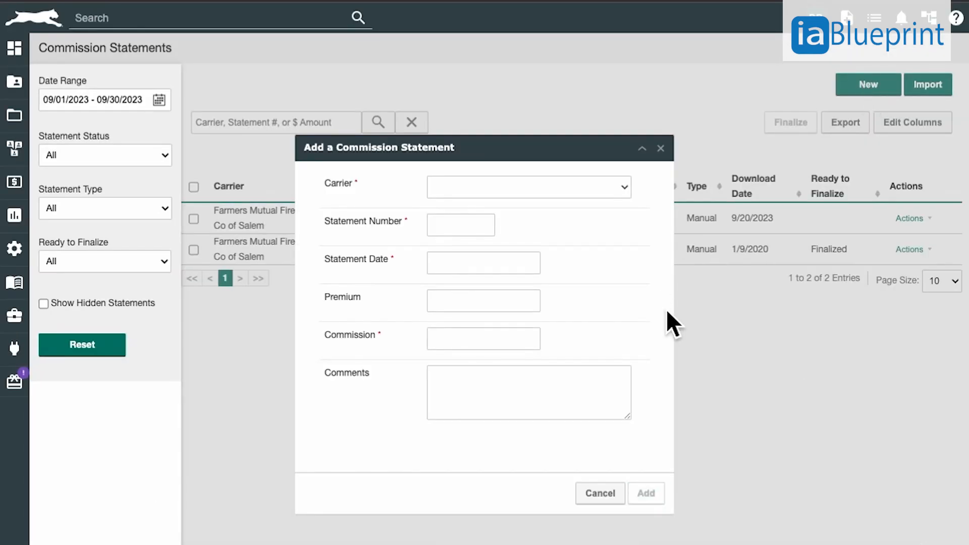
pyautogui.click(596, 195)
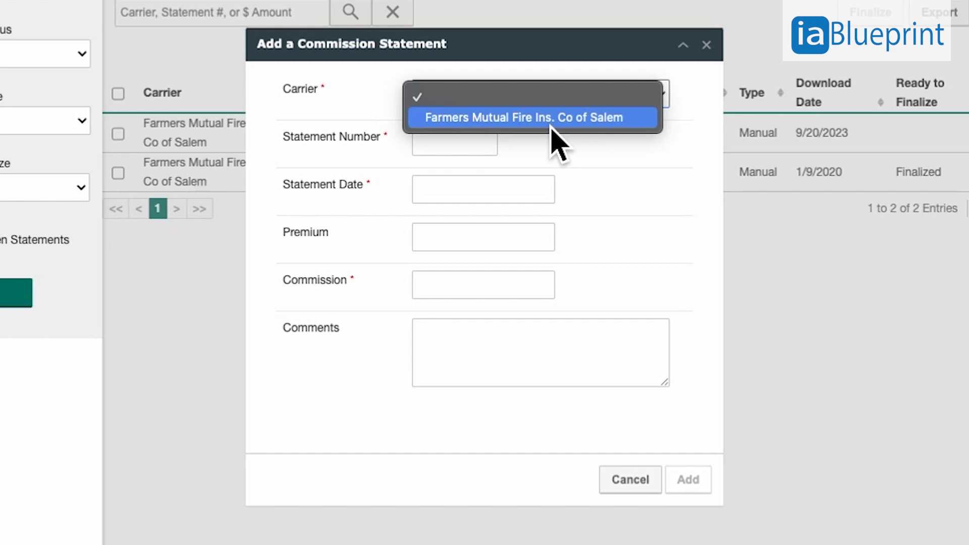
pyautogui.click(551, 126)
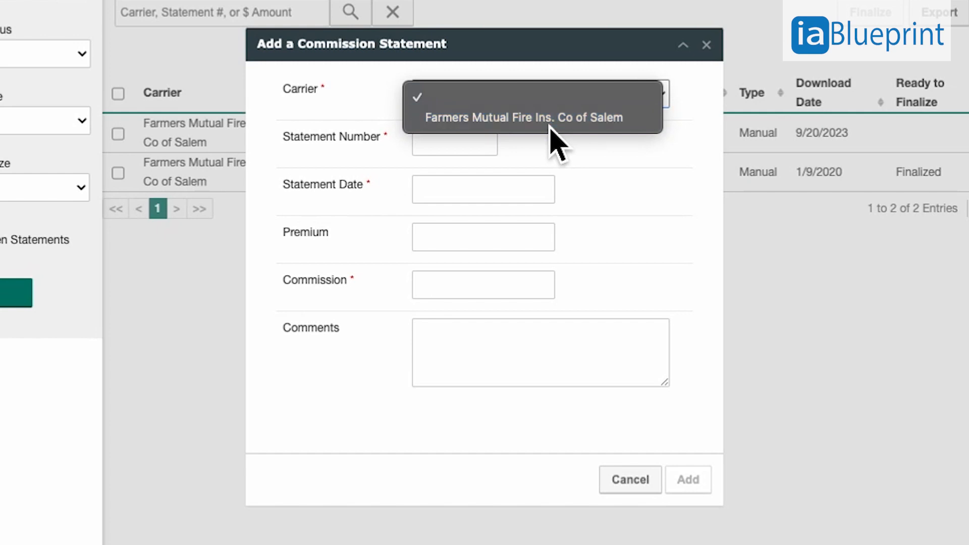
# Set the statement number to Farm092023 and the statement date to 09/30/2023
pyautogui.click(455, 145)
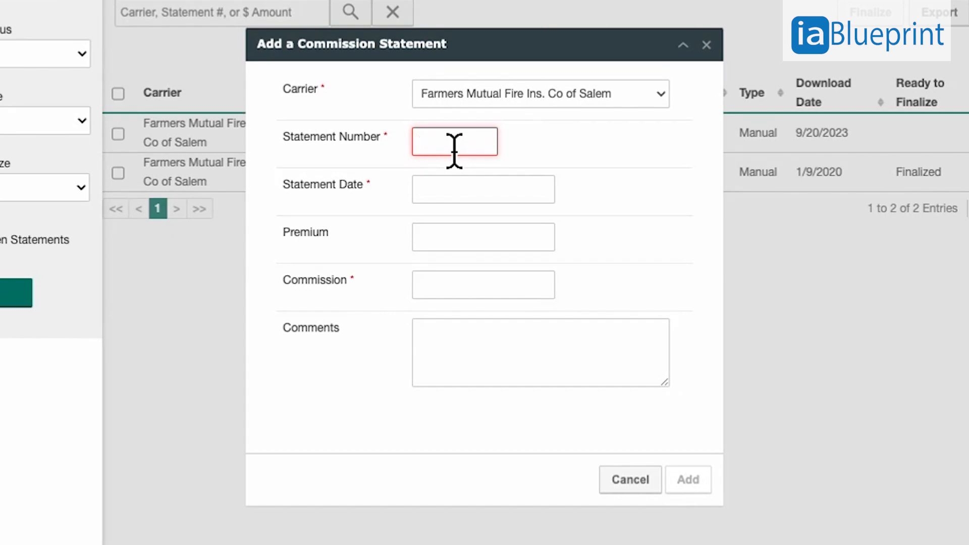
pyautogui.write('Farm092023')
pyautogui.click(541, 191)
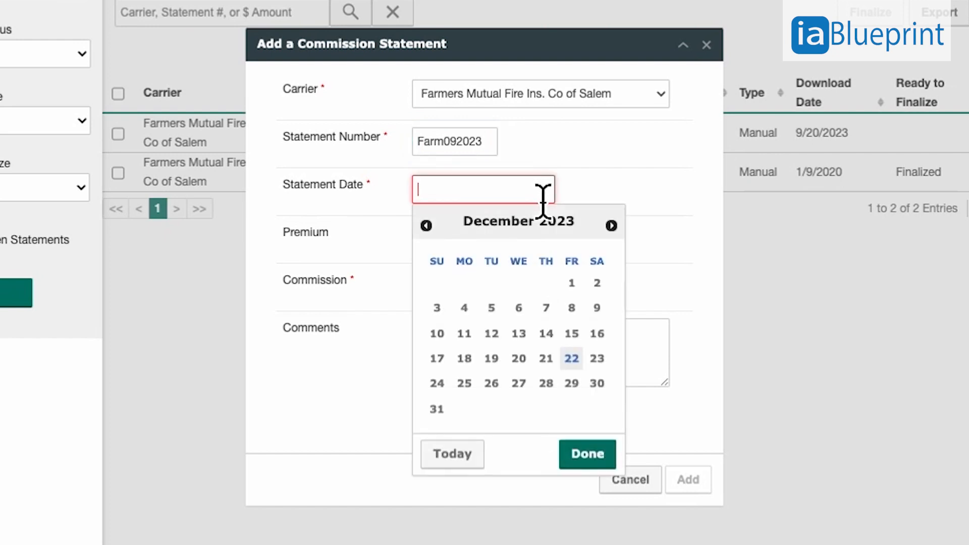
pyautogui.click(426, 225)
pyautogui.click(428, 228)
pyautogui.click(428, 228)
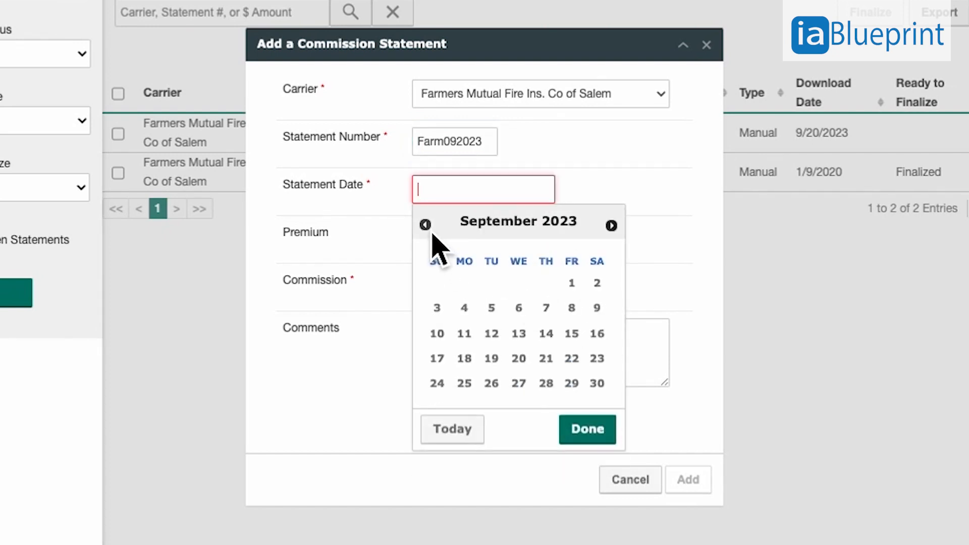
pyautogui.click(616, 388)
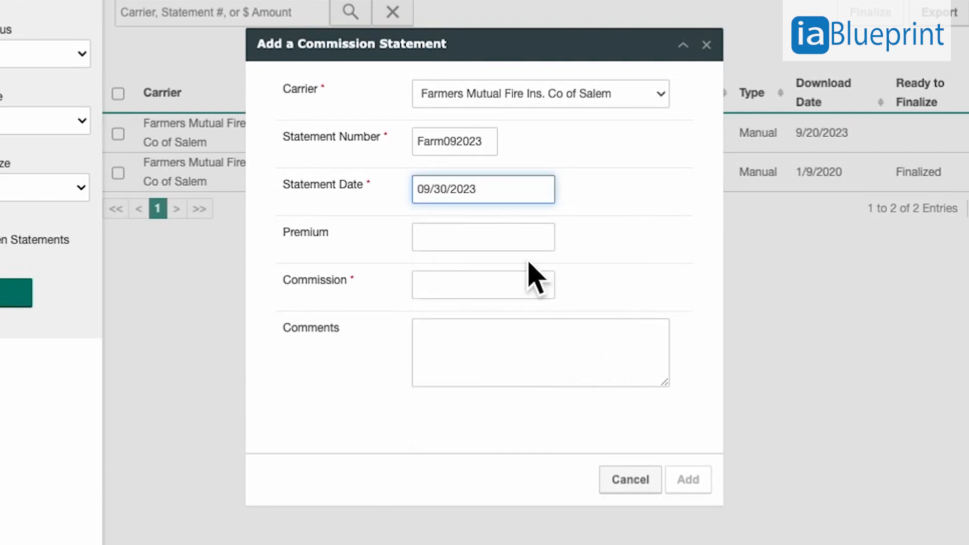
# Enter a premium of $10,000.00 and a commission of $1,500.00, and add the statement
pyautogui.click(490, 249)
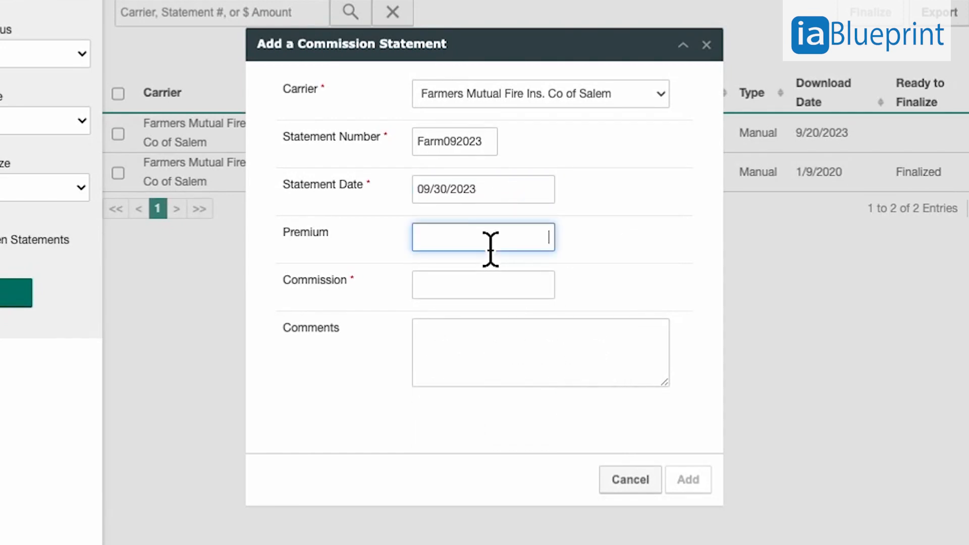
pyautogui.write('10000')
pyautogui.press('Tab')
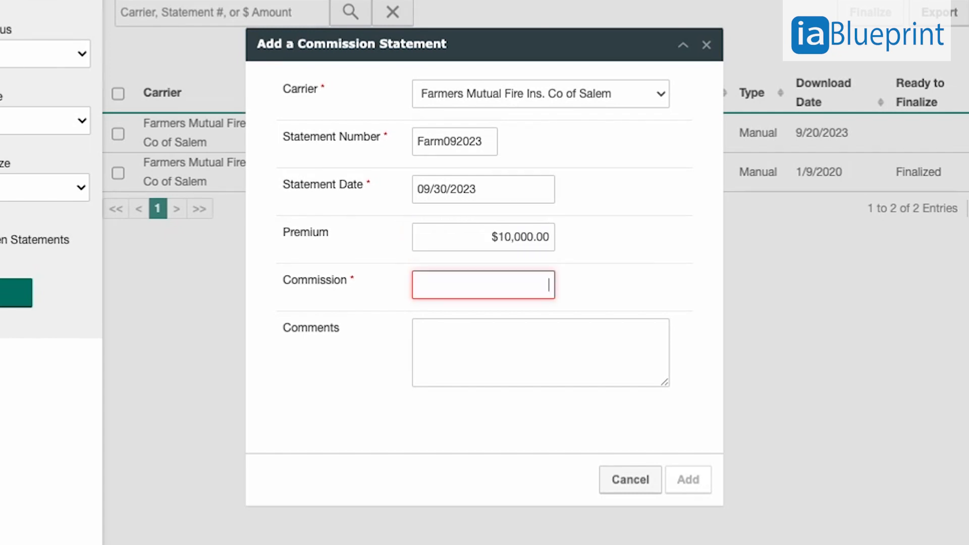
pyautogui.write('15000')
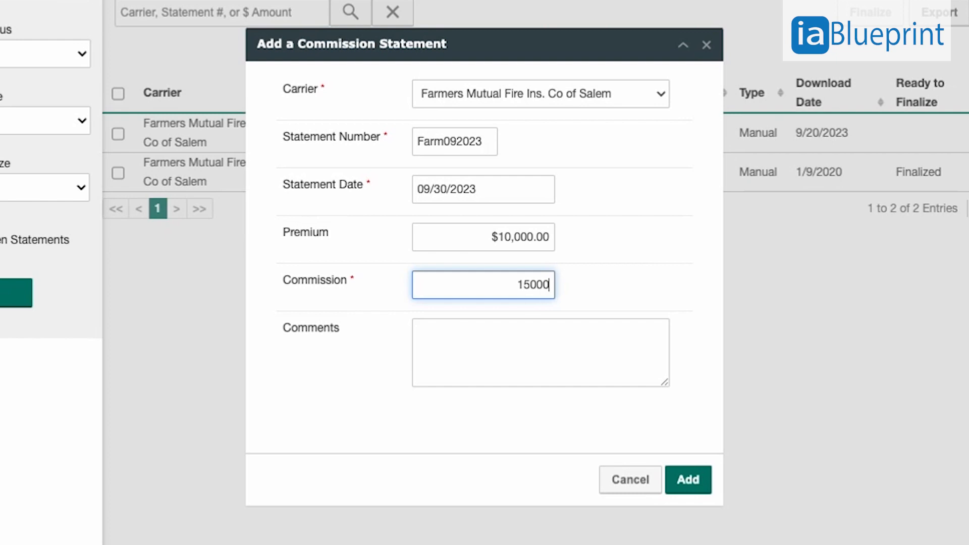
pyautogui.press('BackSpace')
pyautogui.press('Tab')
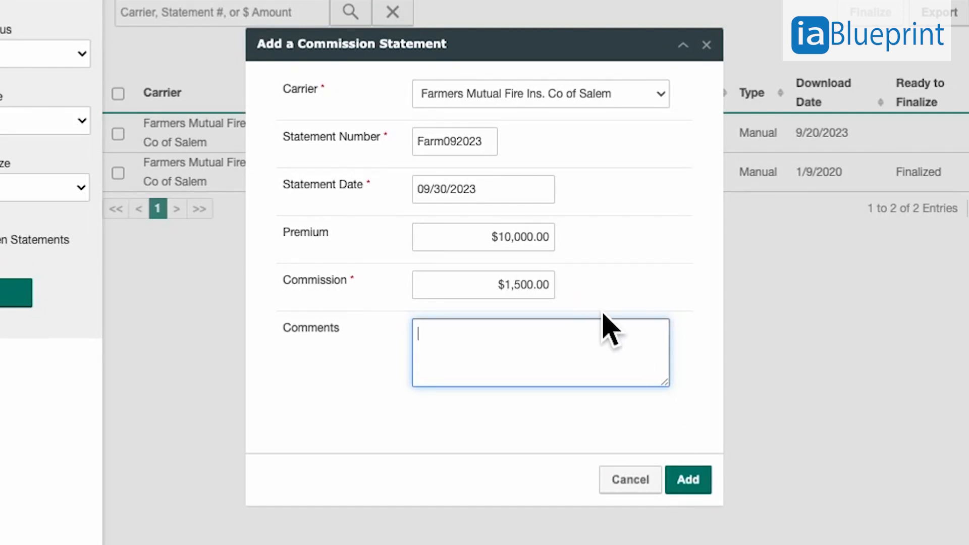
pyautogui.click(707, 492)
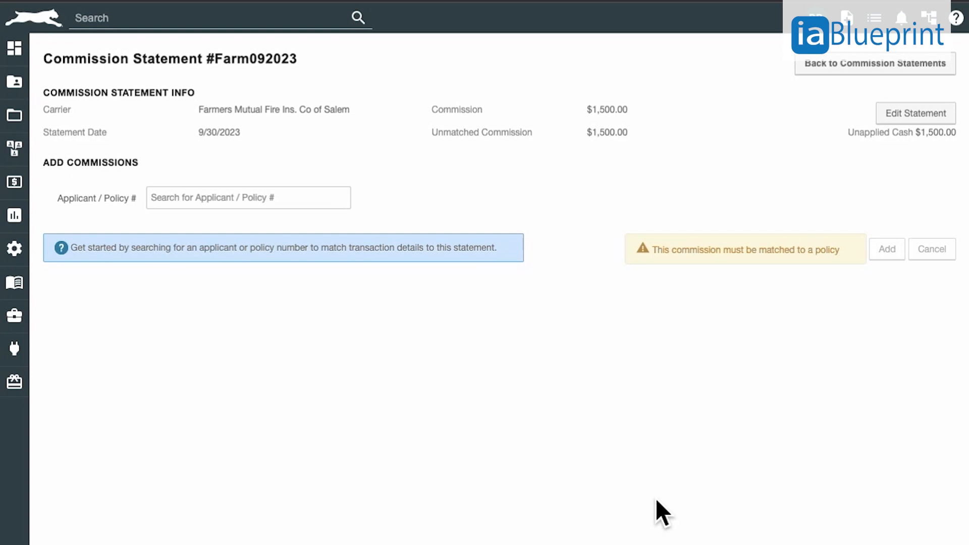
pyautogui.click(328, 202)
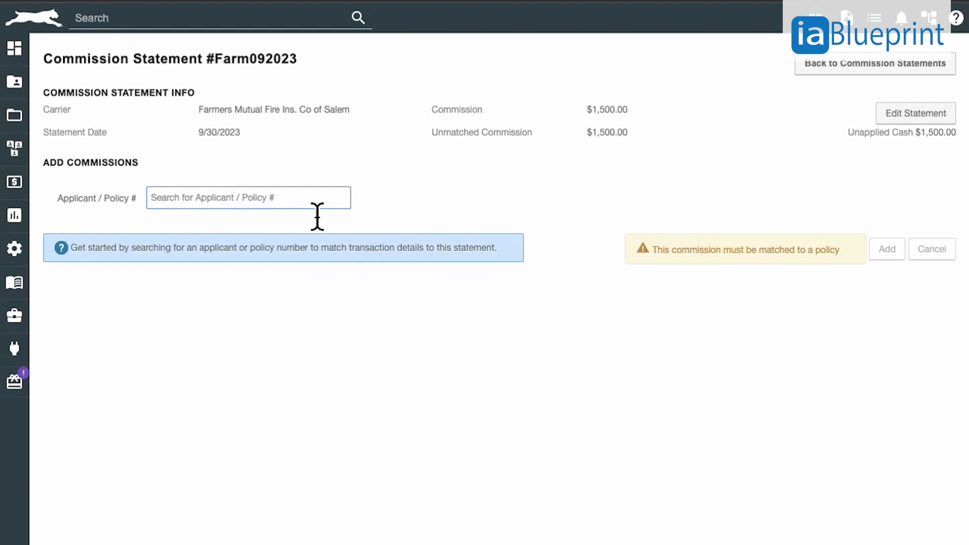
pyautogui.write('cur')
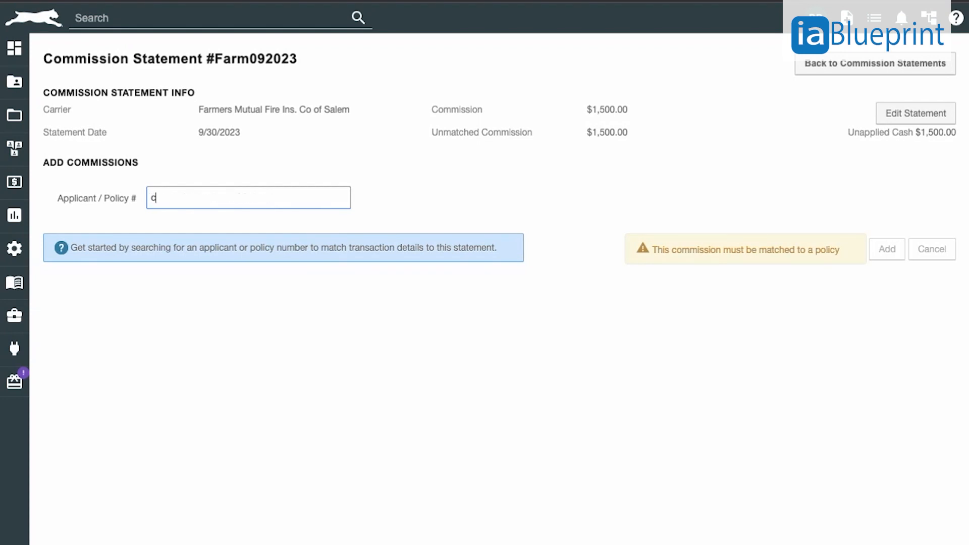
pyautogui.press('BackSpace')
pyautogui.press('BackSpace')
pyautogui.press('BackSpace')
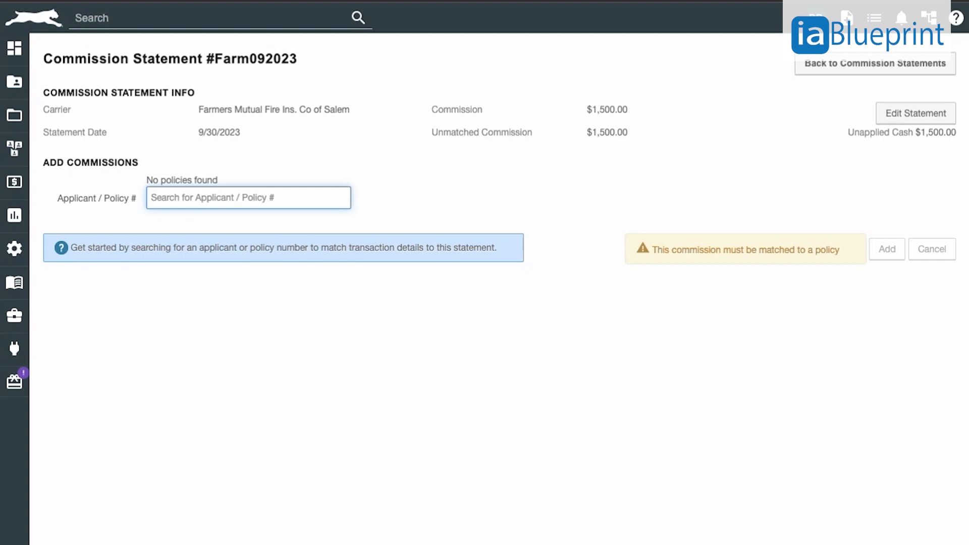
pyautogui.click(815, 201)
# Find the Mice and Men Farms FarmOwner policy by its policy number and pick its Renewal transaction applied 1/5/2023
pyautogui.click(216, 203)
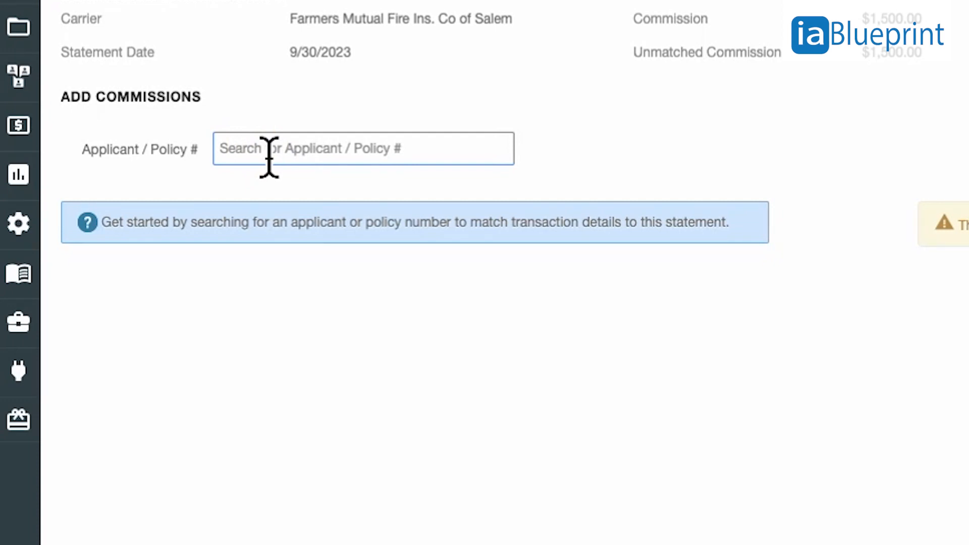
pyautogui.write('12345')
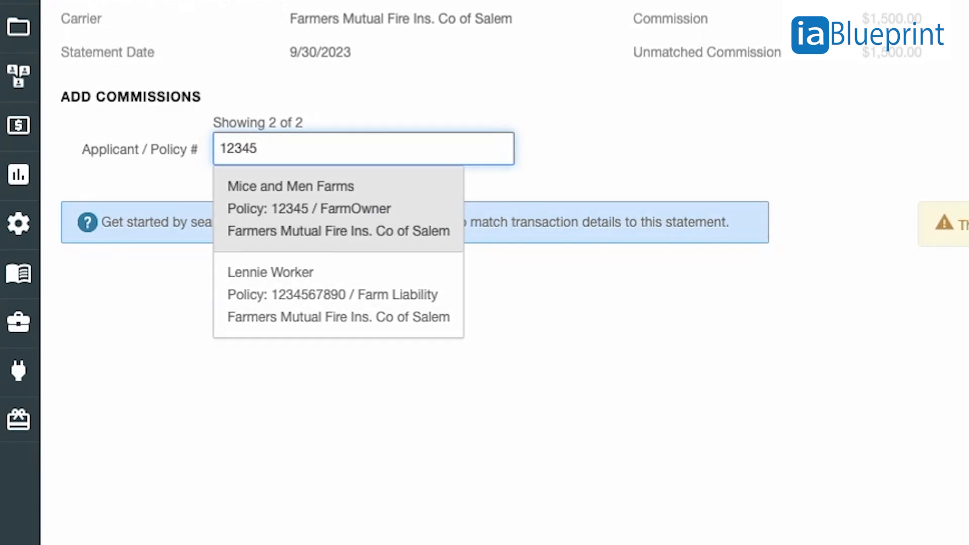
pyautogui.click(323, 213)
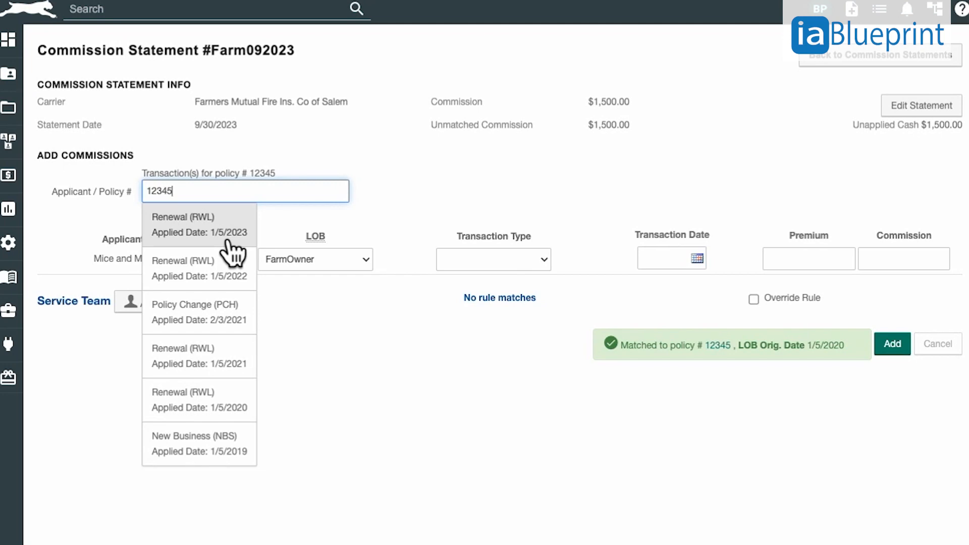
pyautogui.click(206, 226)
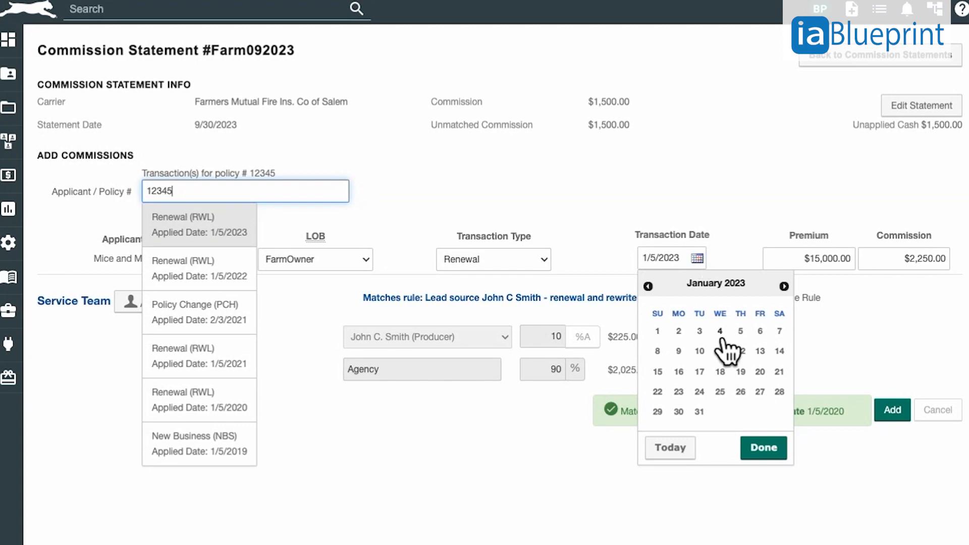
# Set the renewal's transaction date to 9/1/2023
pyautogui.click(784, 286)
pyautogui.click(785, 286)
pyautogui.click(785, 286)
pyautogui.click(784, 286)
pyautogui.click(784, 286)
pyautogui.click(785, 286)
pyautogui.click(785, 286)
pyautogui.click(784, 286)
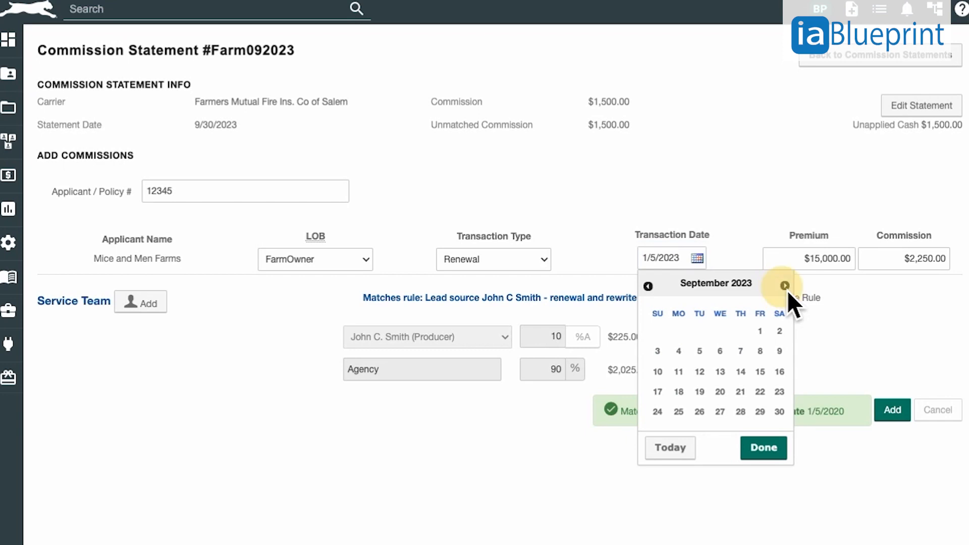
pyautogui.click(785, 286)
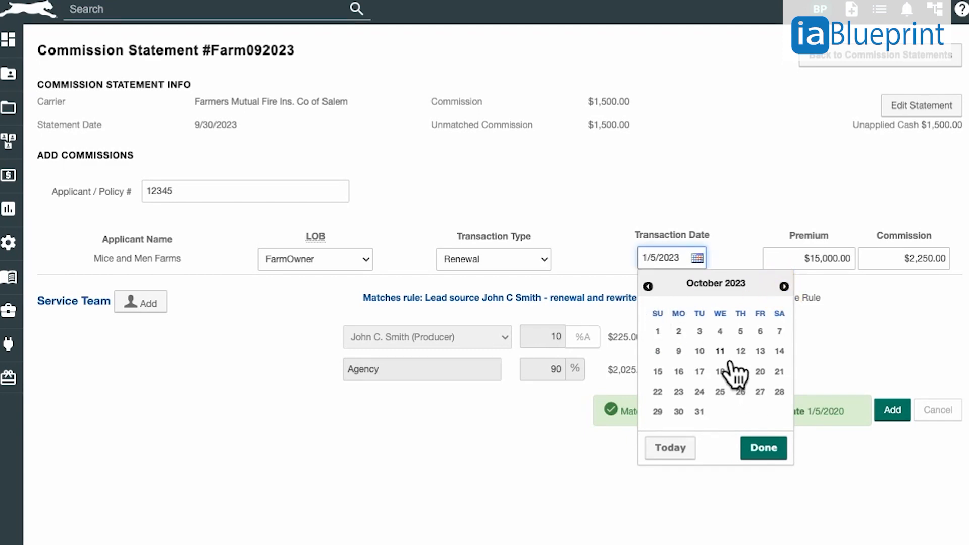
pyautogui.click(648, 287)
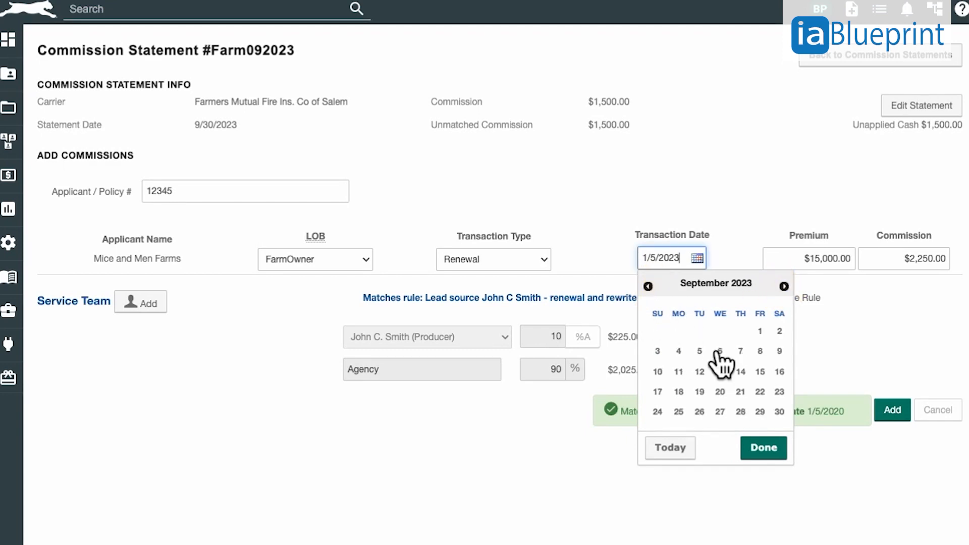
pyautogui.click(764, 336)
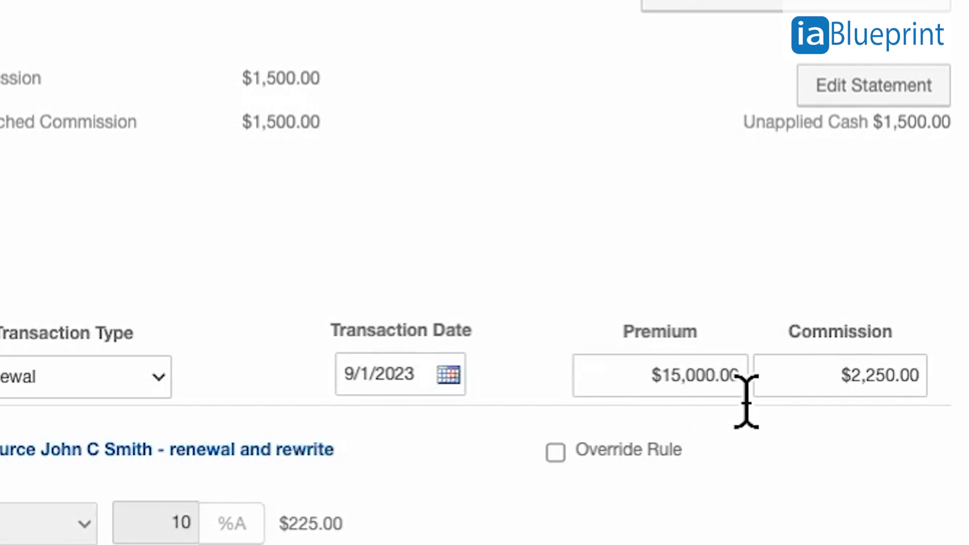
# Set the renewal transaction's premium to $10,000.00 and its commission to $1,500.00
pyautogui.moveTo(634, 386); pyautogui.dragTo(828, 378)
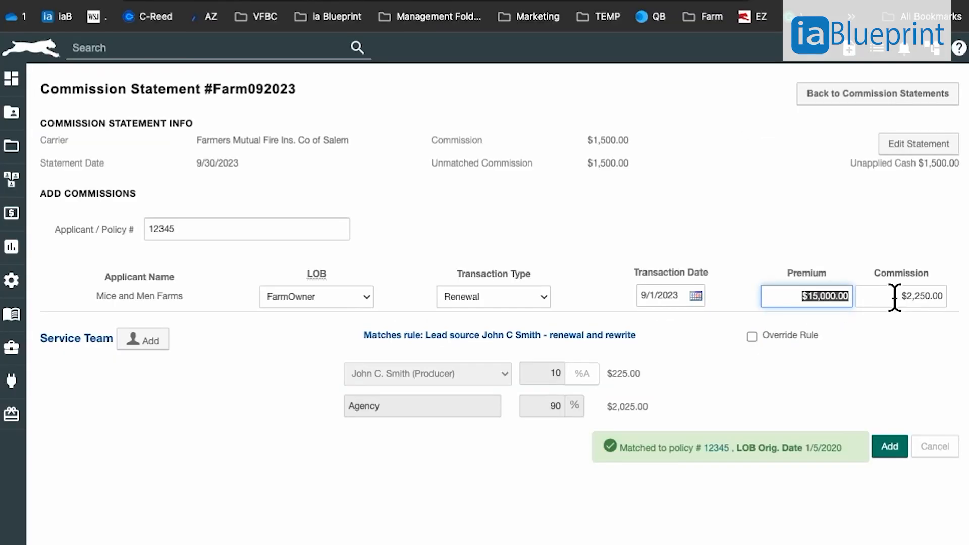
pyautogui.write('100,000')
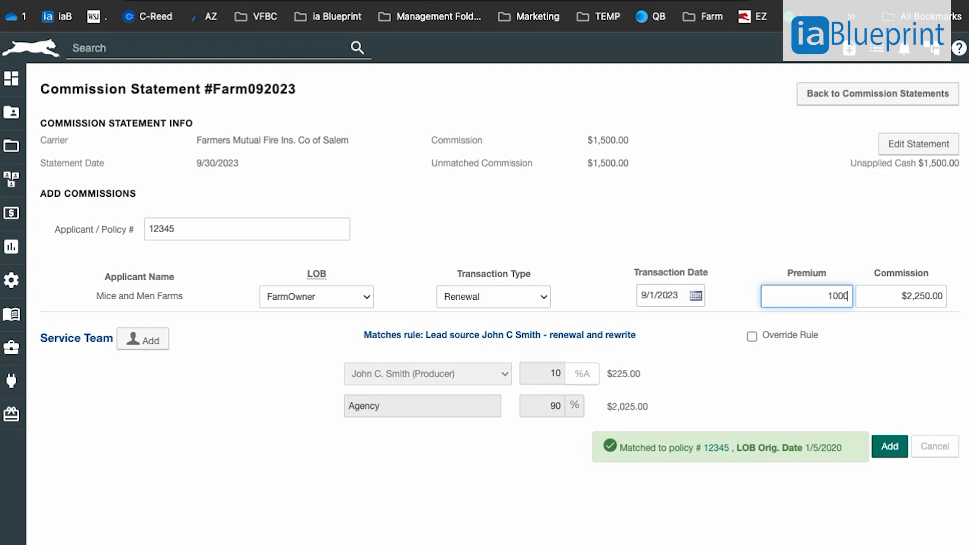
pyautogui.press('Tab')
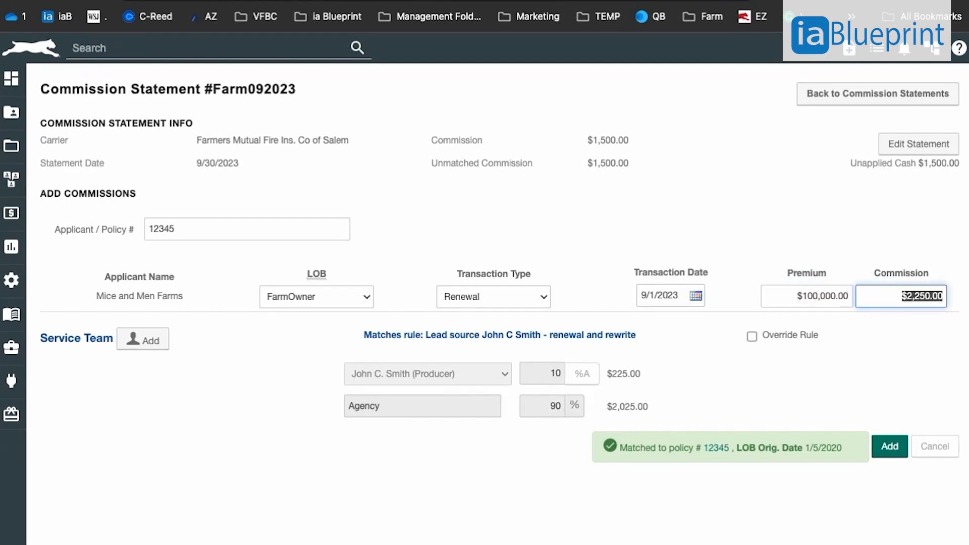
pyautogui.hotkey('shift', 'Tab')
pyautogui.write('10000')
pyautogui.press('Tab')
pyautogui.write('1500')
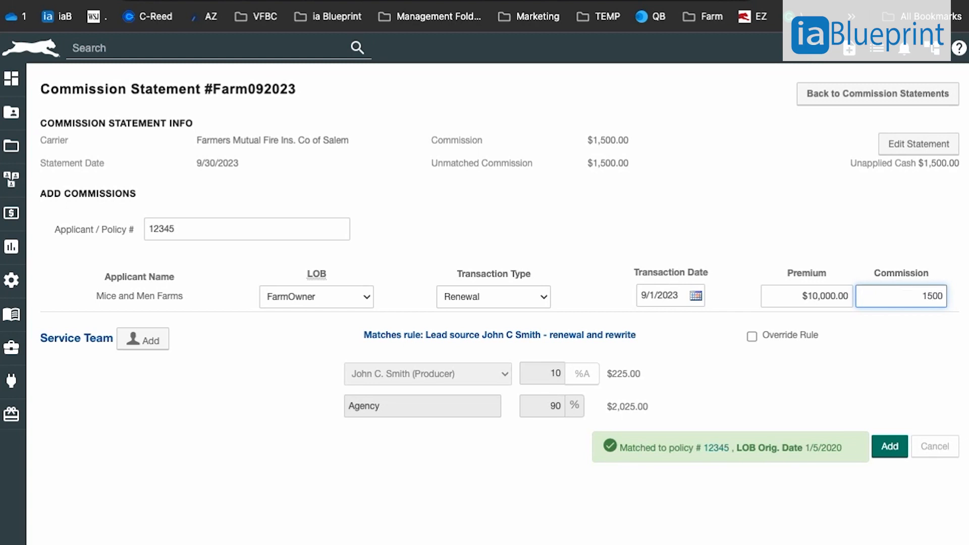
pyautogui.press('Tab')
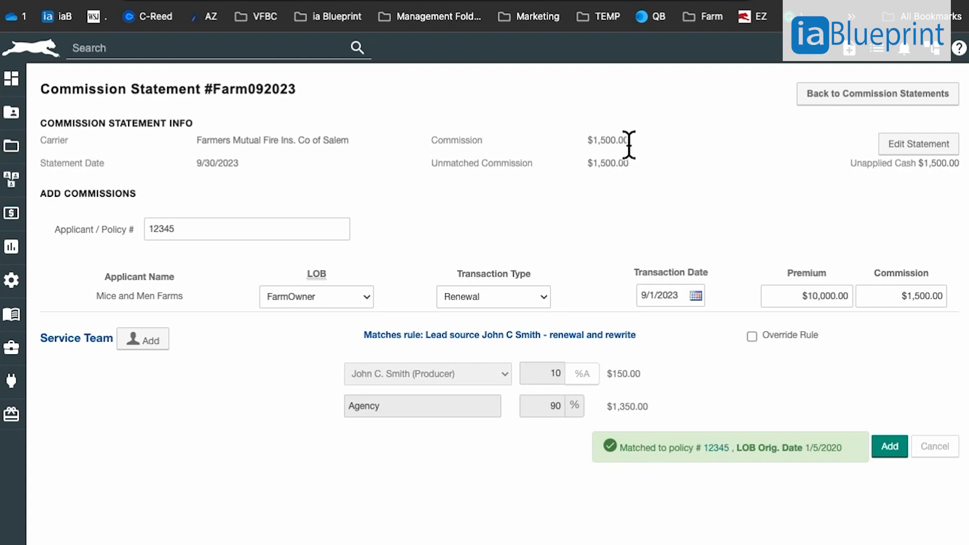
# Check the statement's commission and unmatched commission amounts, and add the renewal commission to the statement
pyautogui.moveTo(588, 144); pyautogui.dragTo(652, 142)
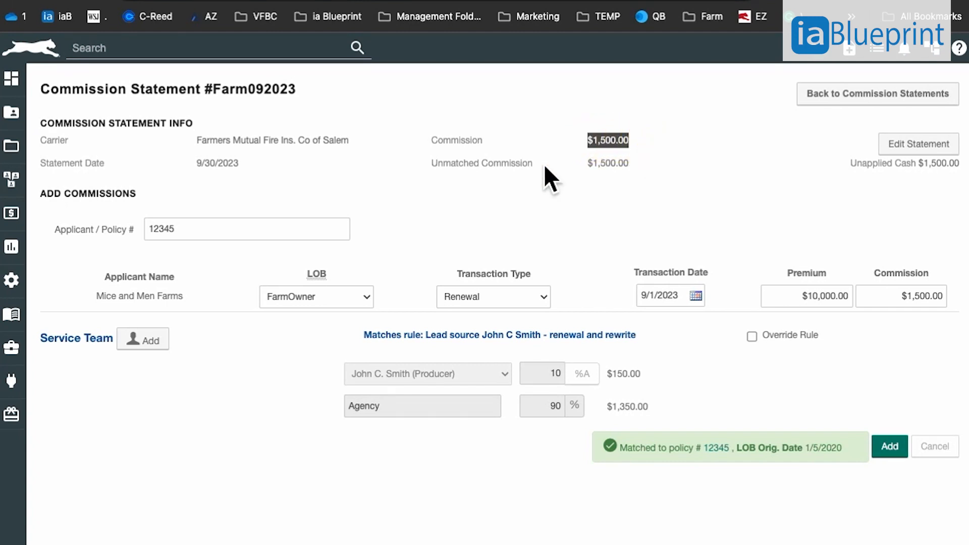
pyautogui.click(470, 172)
pyautogui.moveTo(432, 164); pyautogui.dragTo(666, 180)
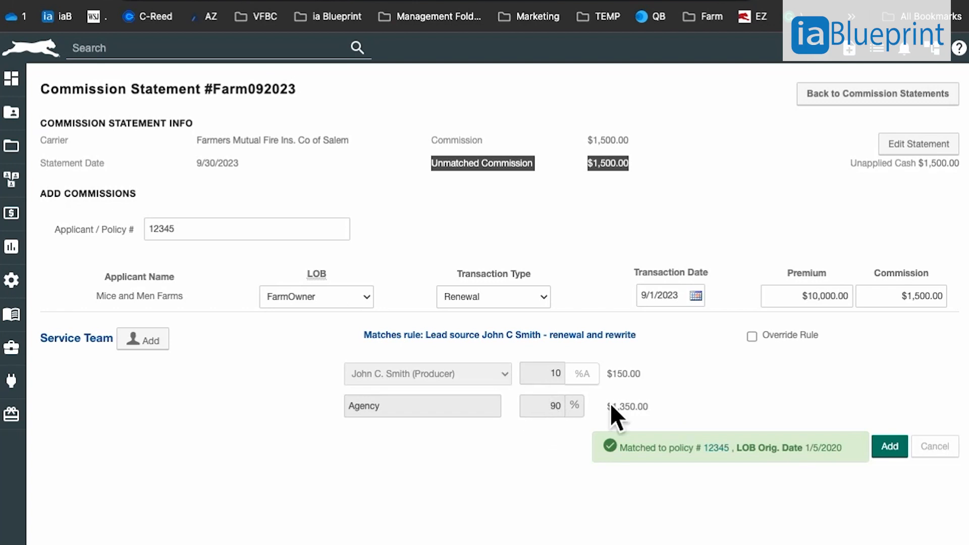
pyautogui.click(903, 457)
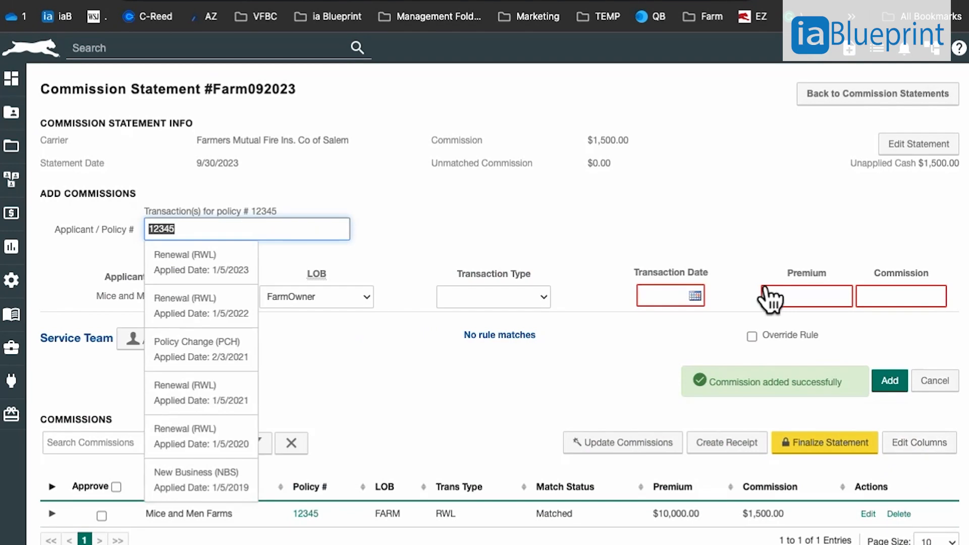